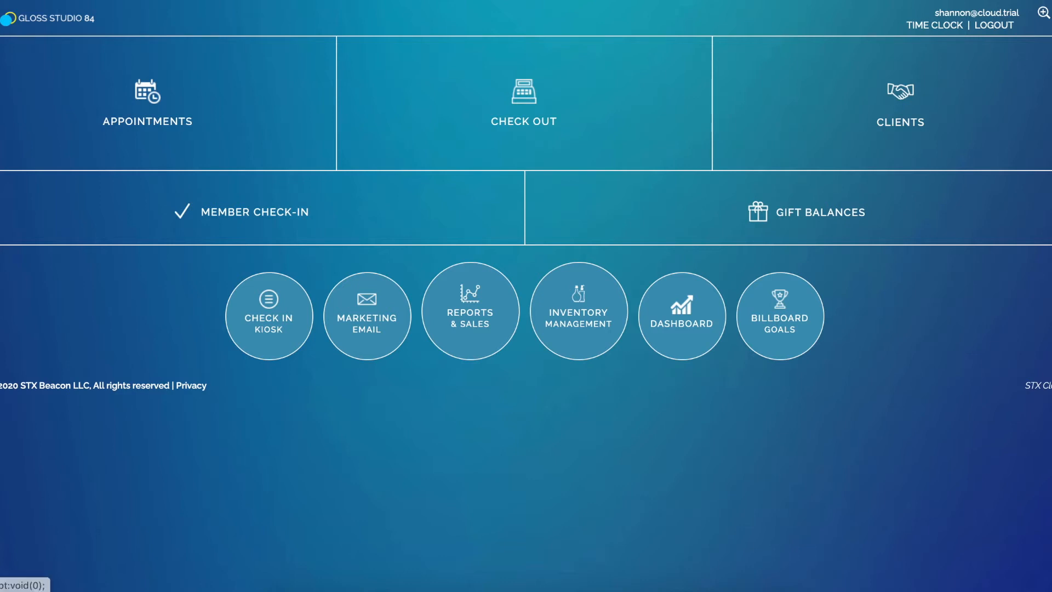
Go to Setup Services, filter the list to the Color group, and open Full Highlight's details
click(9, 19)
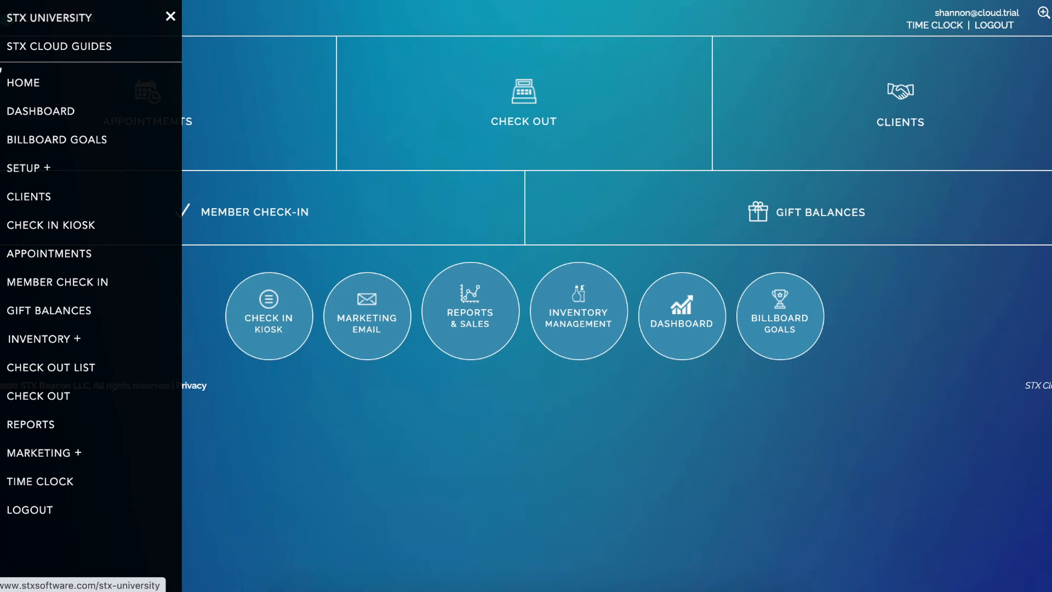
click(23, 169)
click(46, 256)
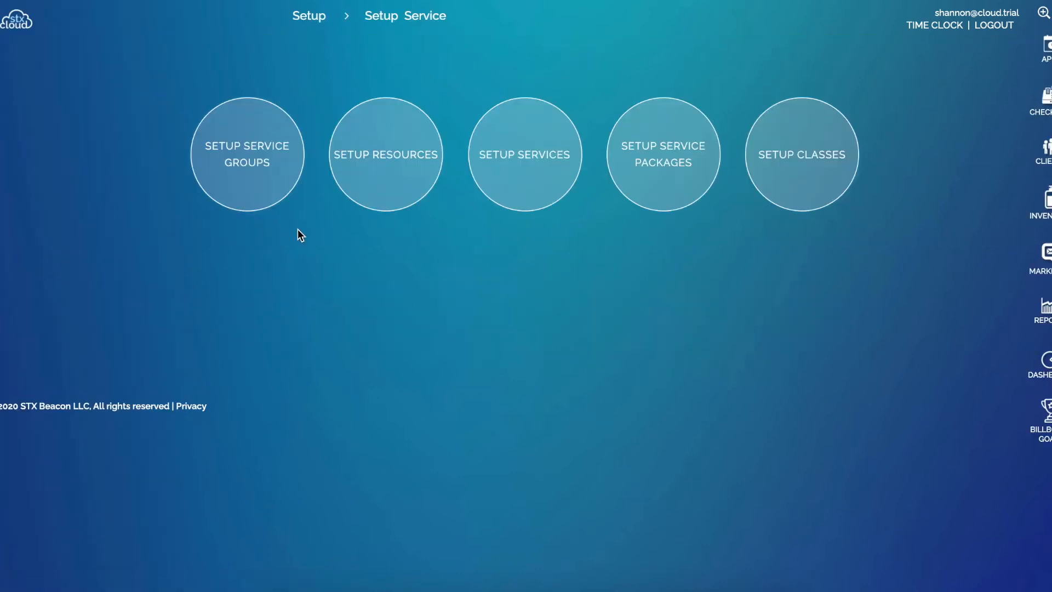
click(539, 189)
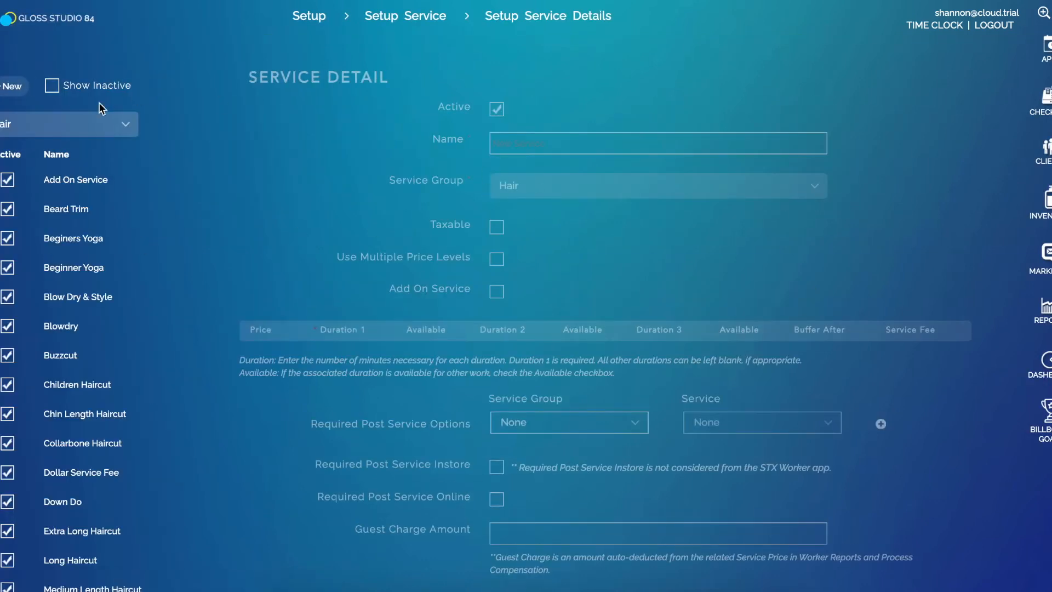
click(108, 121)
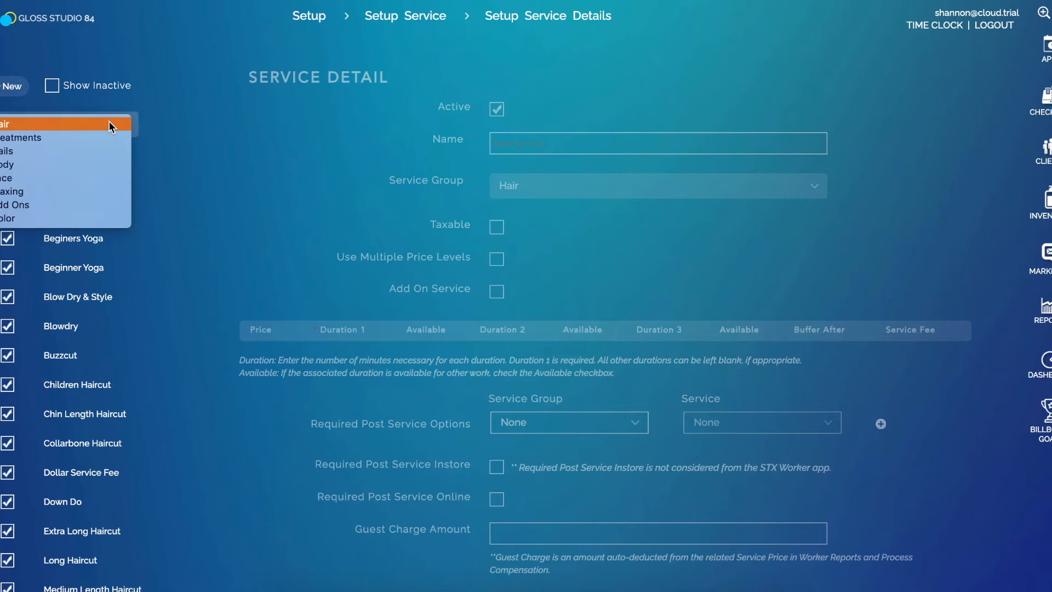
click(79, 218)
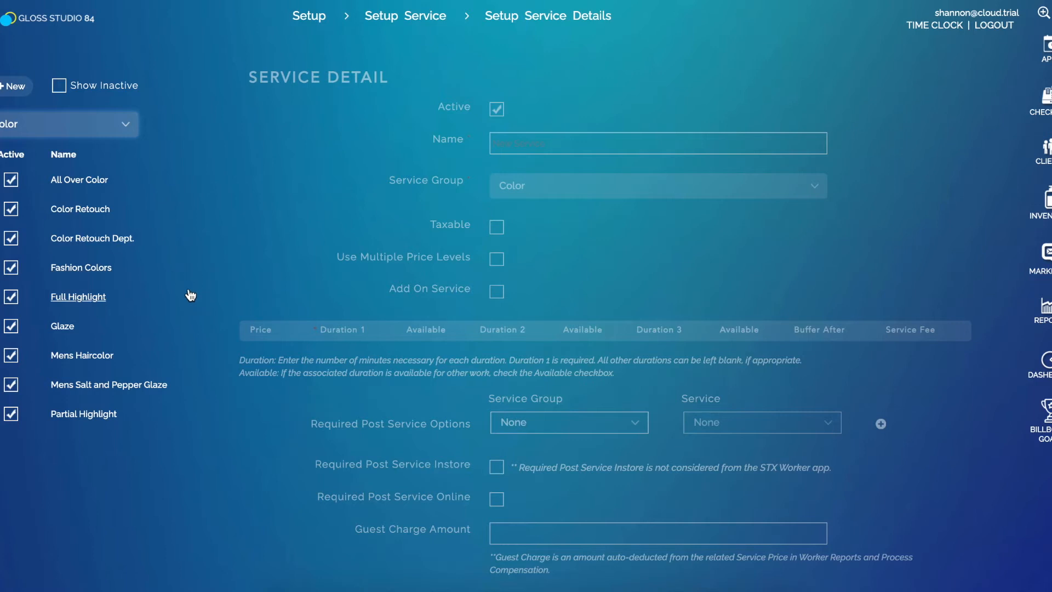
click(85, 297)
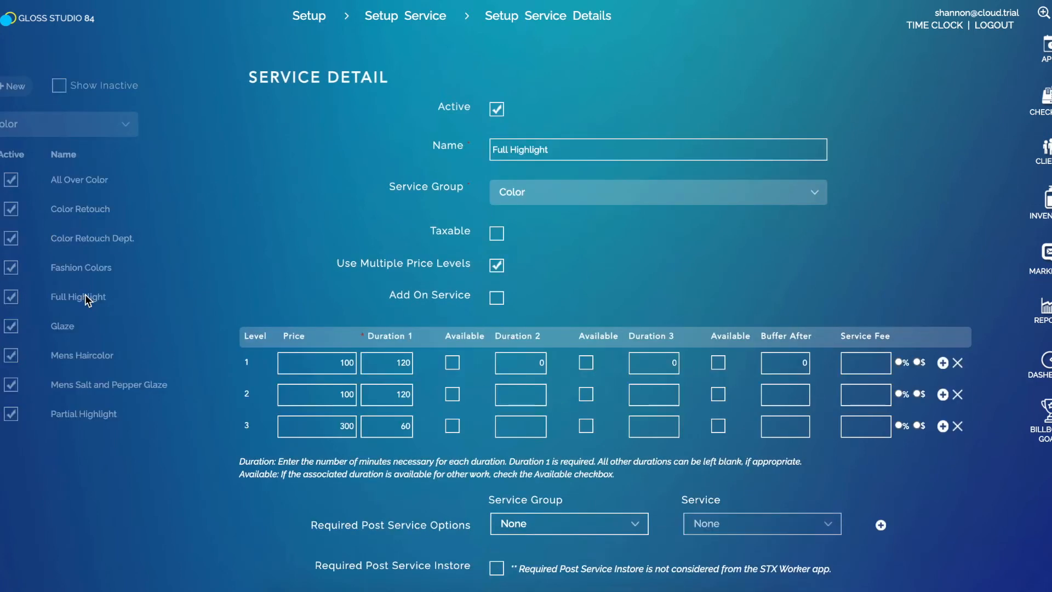
scroll(677, 234, down, 5)
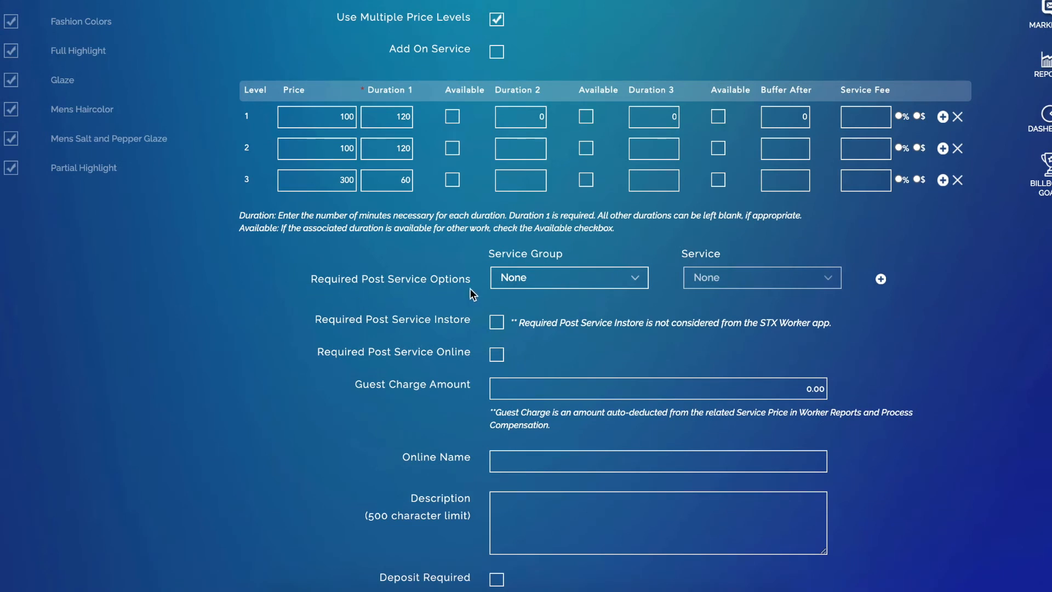
scroll(482, 284, up, 2)
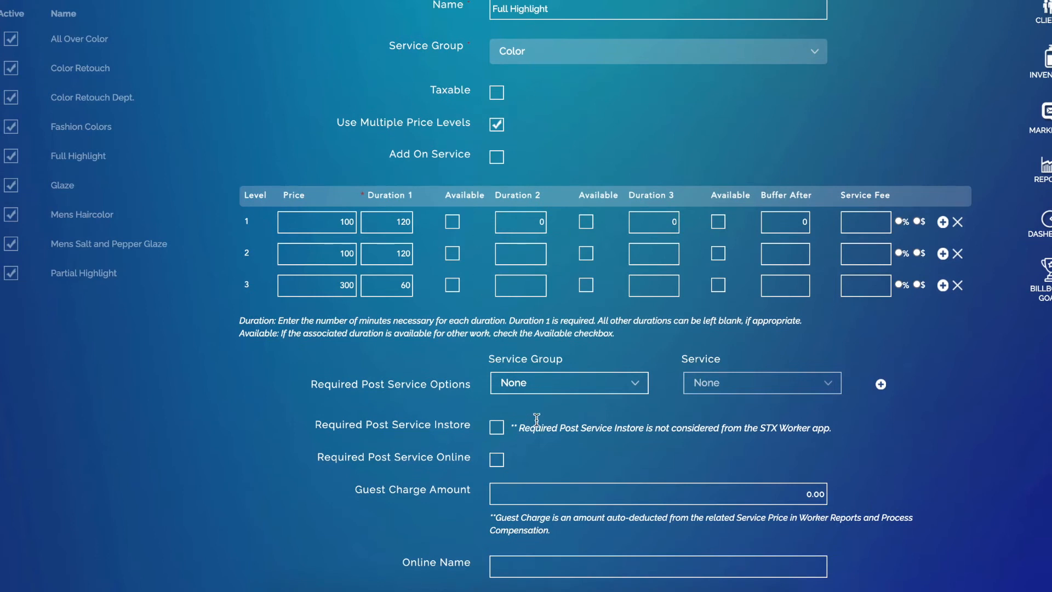
Add Hair/Womens Haircut and Hair/Blowdry as Full Highlight's required post-services
click(549, 390)
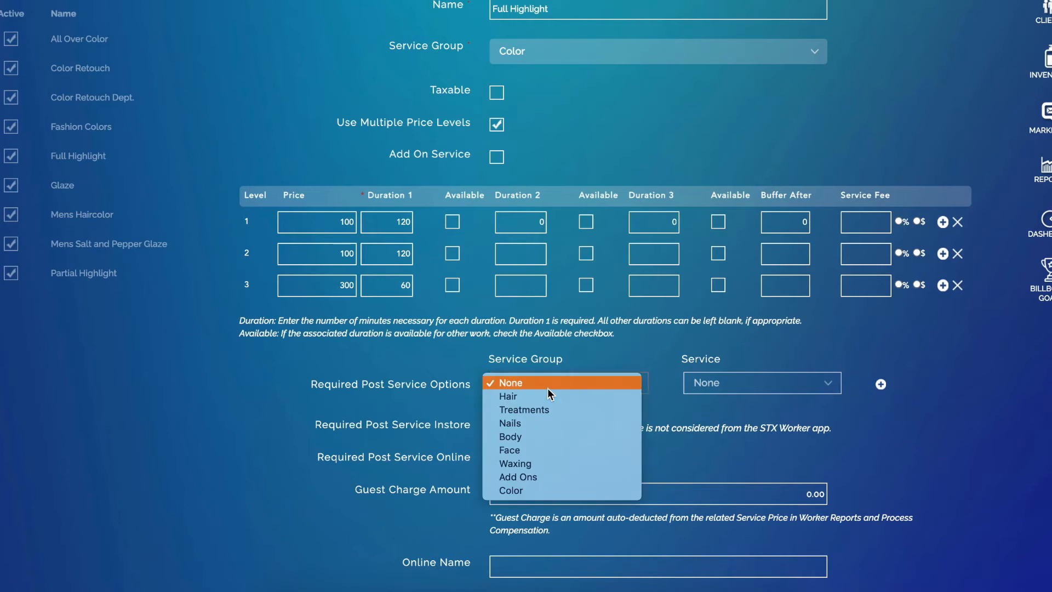
click(547, 397)
click(731, 383)
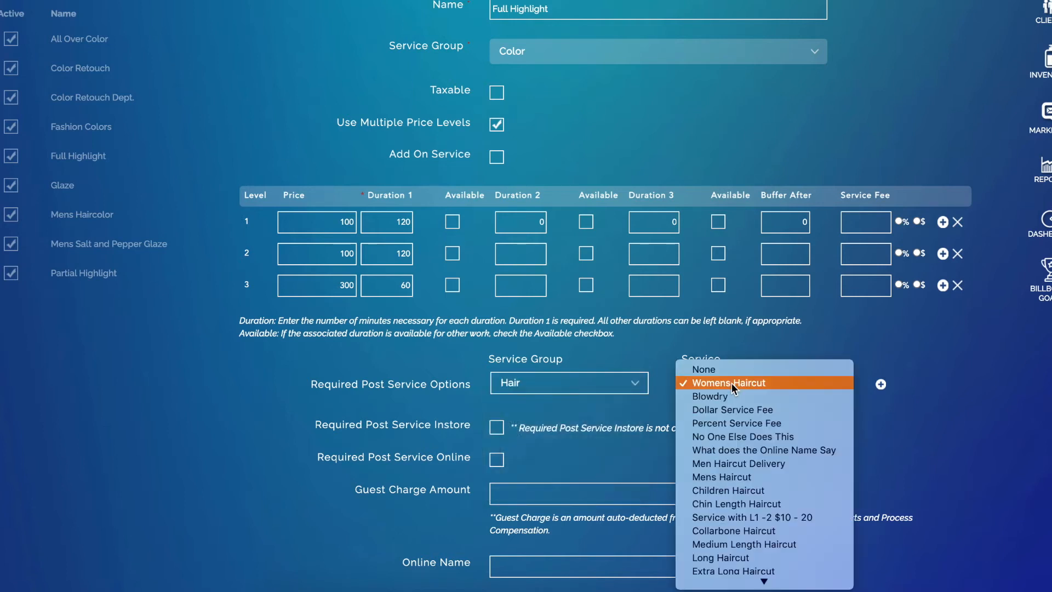
click(732, 382)
click(881, 384)
click(527, 414)
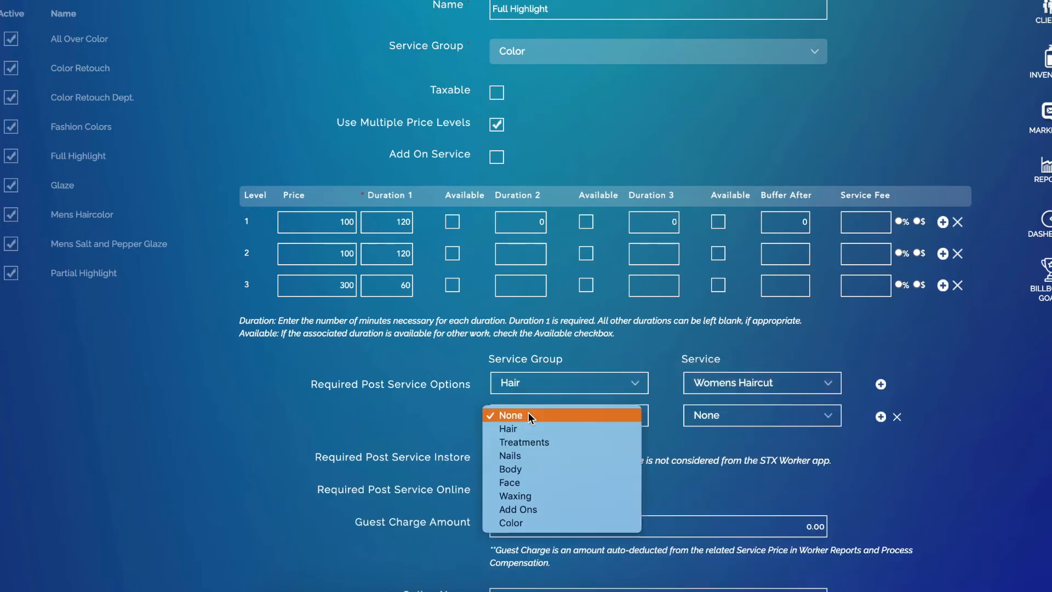
click(530, 426)
click(733, 416)
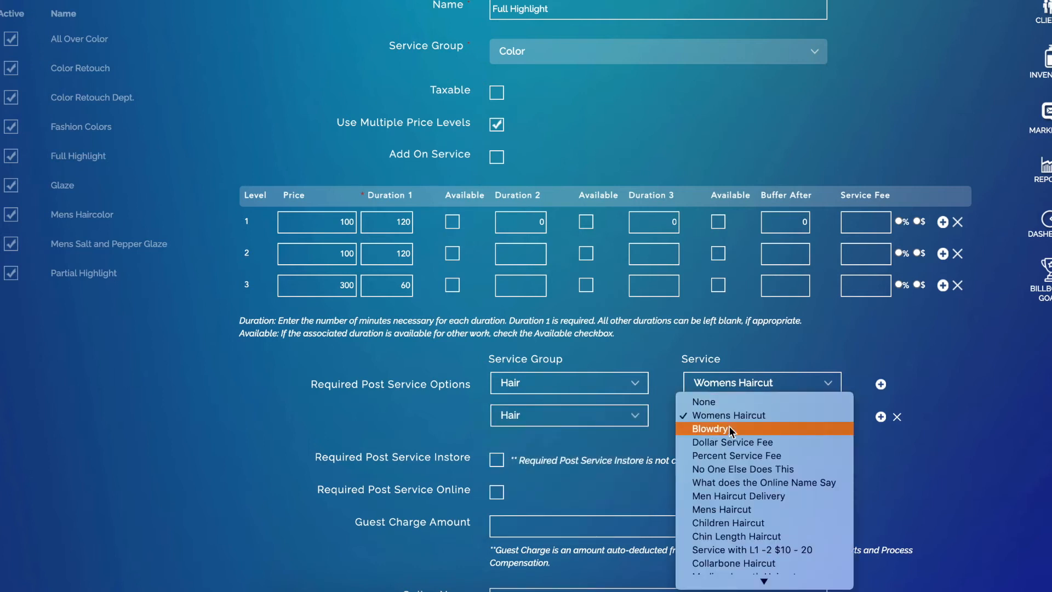
click(712, 428)
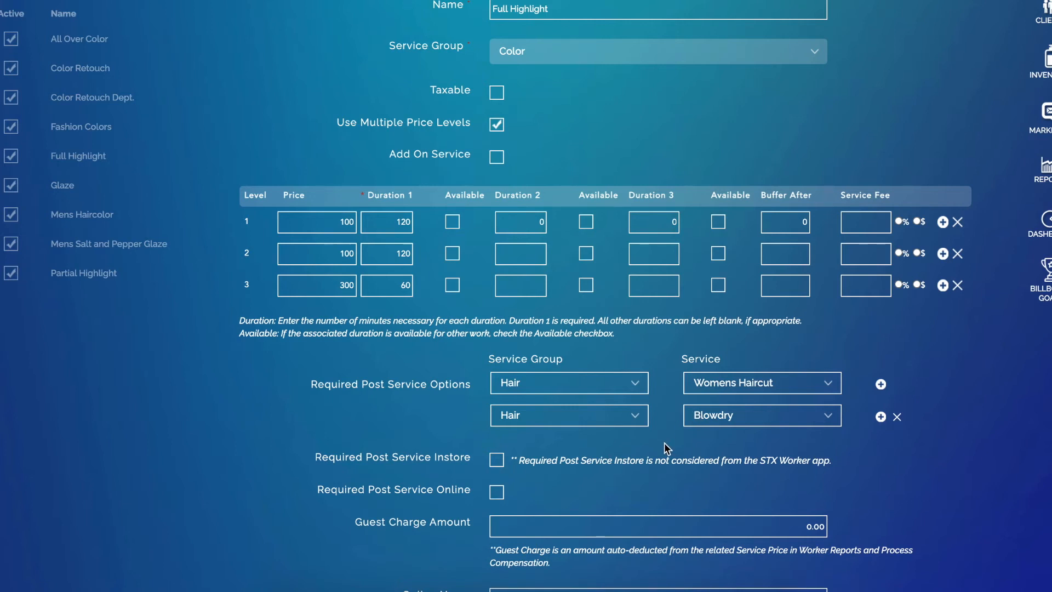
Enforce the required post-services for both Instore and Online bookings, and save the service
scroll(627, 499, down, 1)
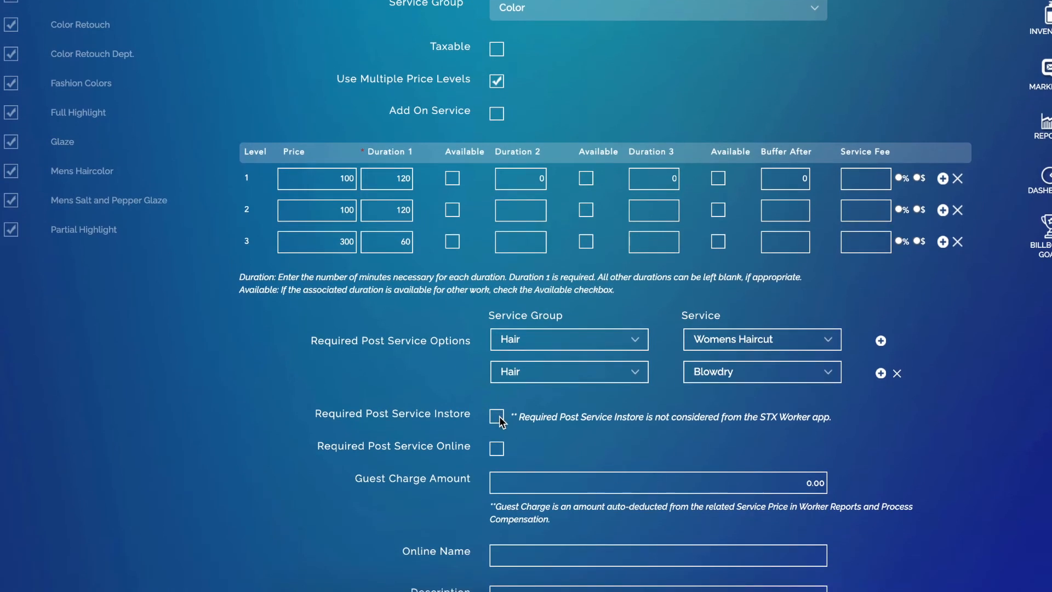
click(496, 422)
click(498, 451)
scroll(635, 477, down, 5)
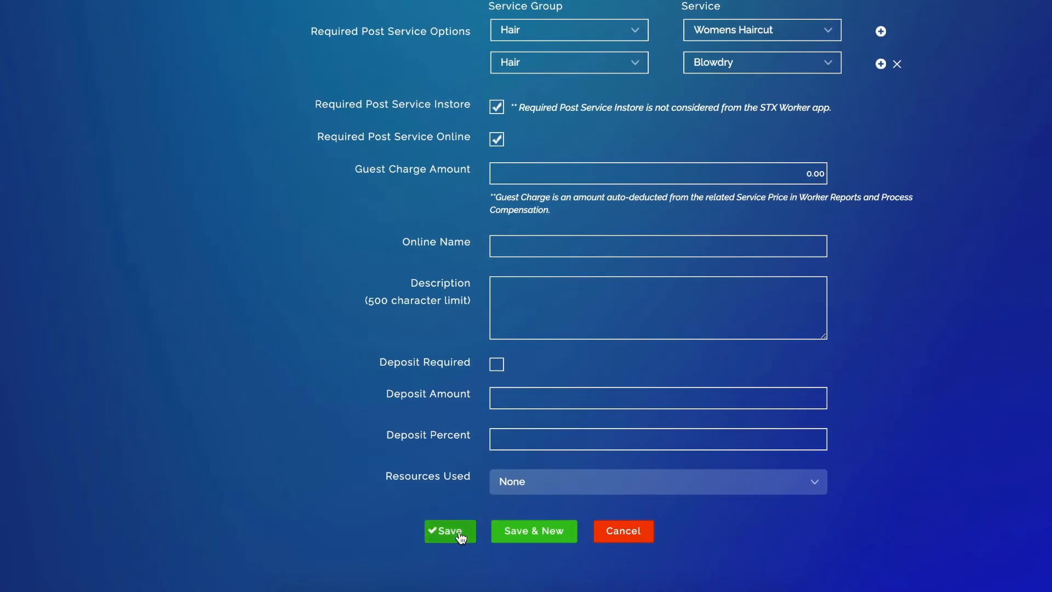
click(459, 533)
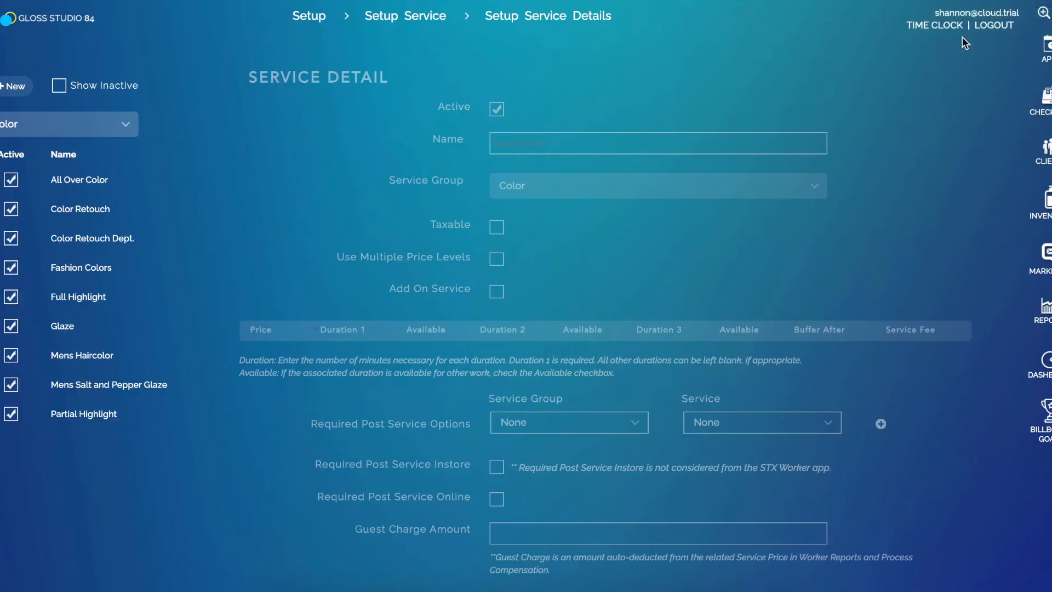
Start a 9 AM appointment on the day calendar for the client, with Full Highlight as the service
click(1045, 48)
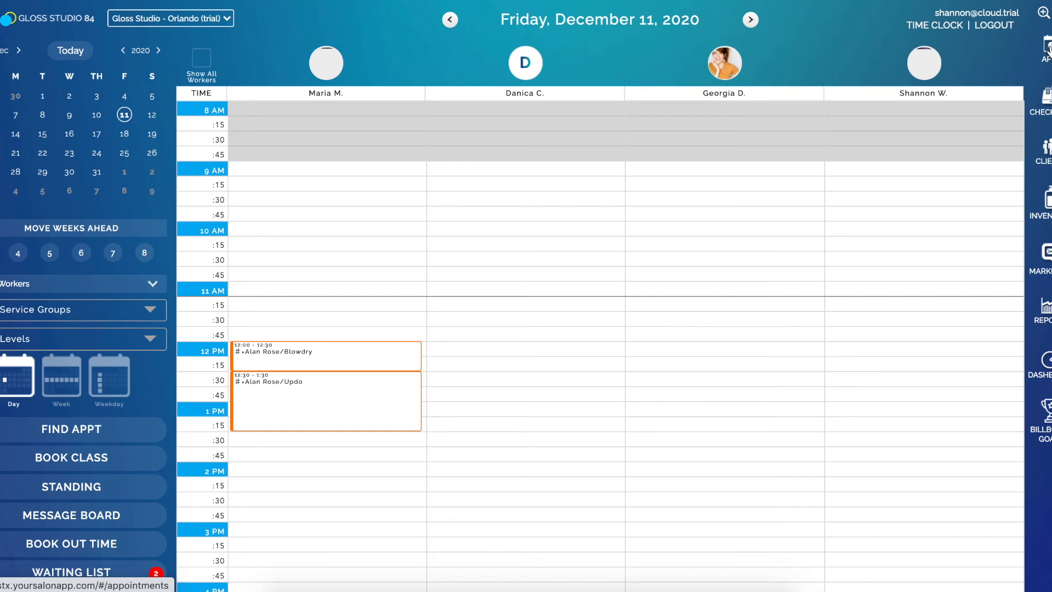
click(653, 173)
text(caro)
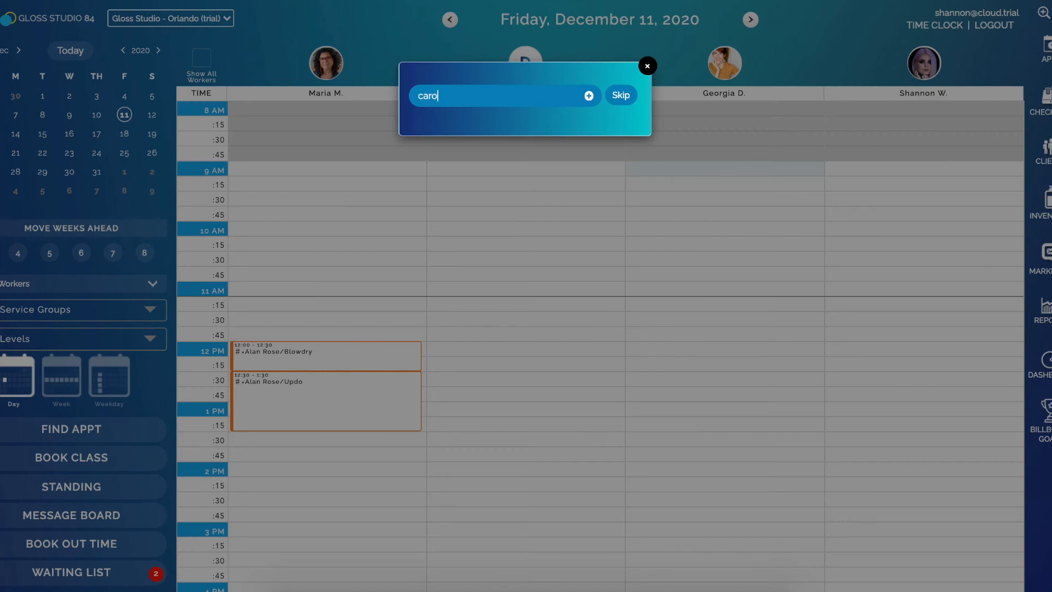
text(l)
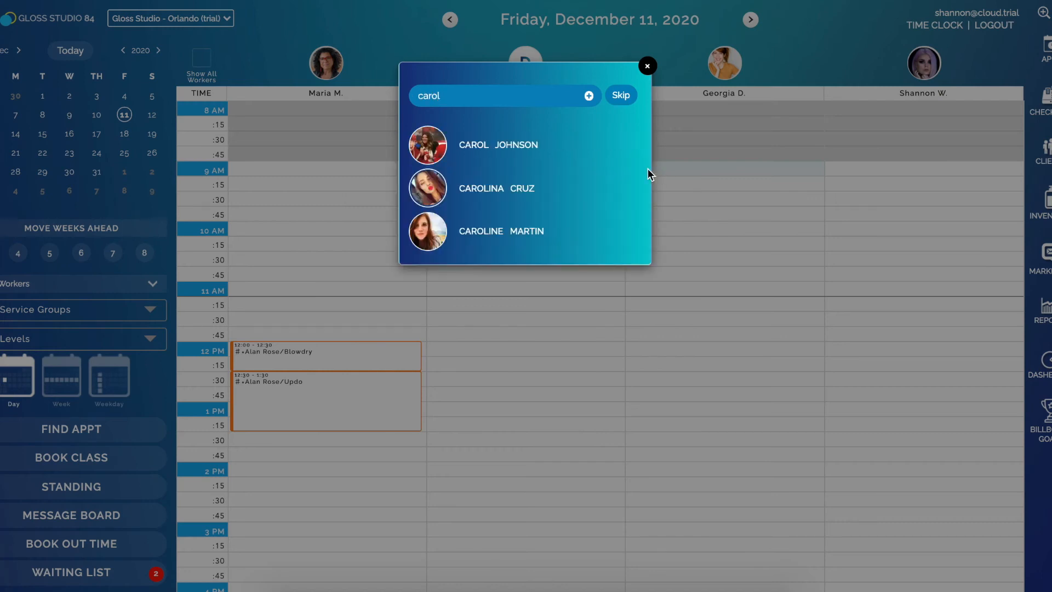
click(540, 231)
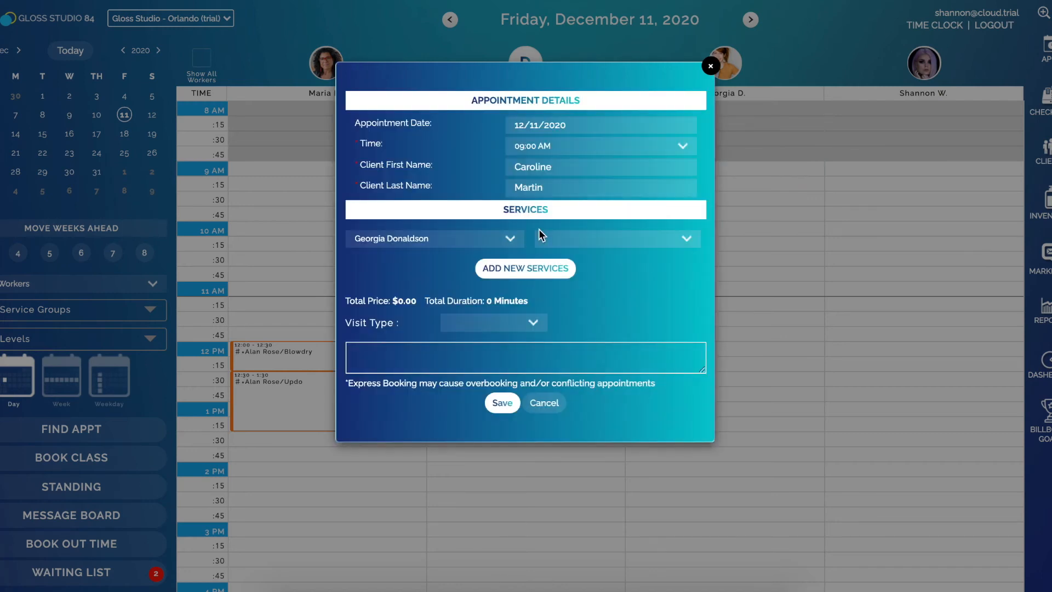
click(602, 238)
scroll(566, 446, down, 10)
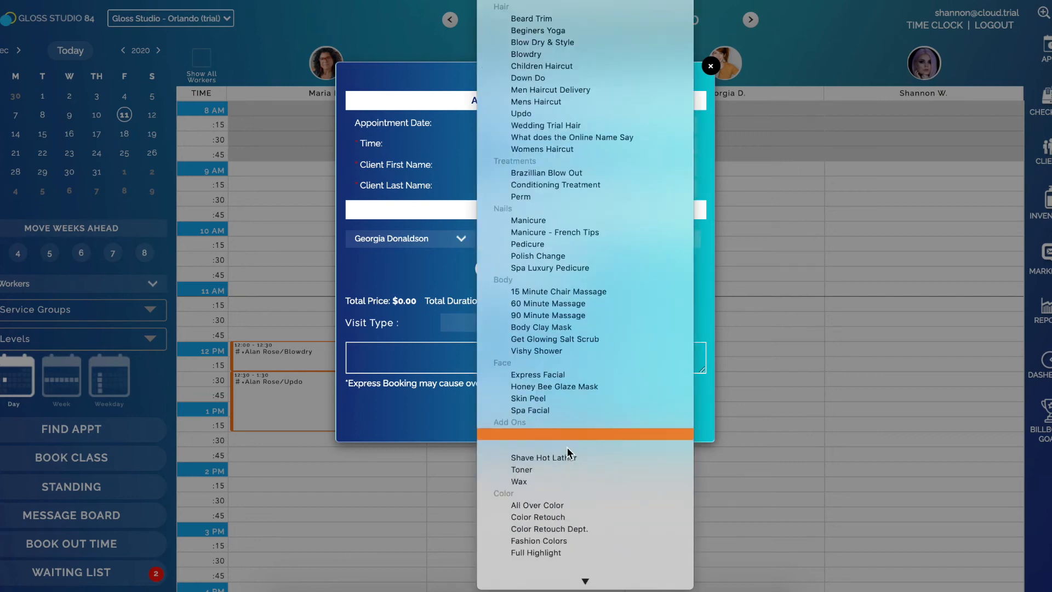
click(549, 534)
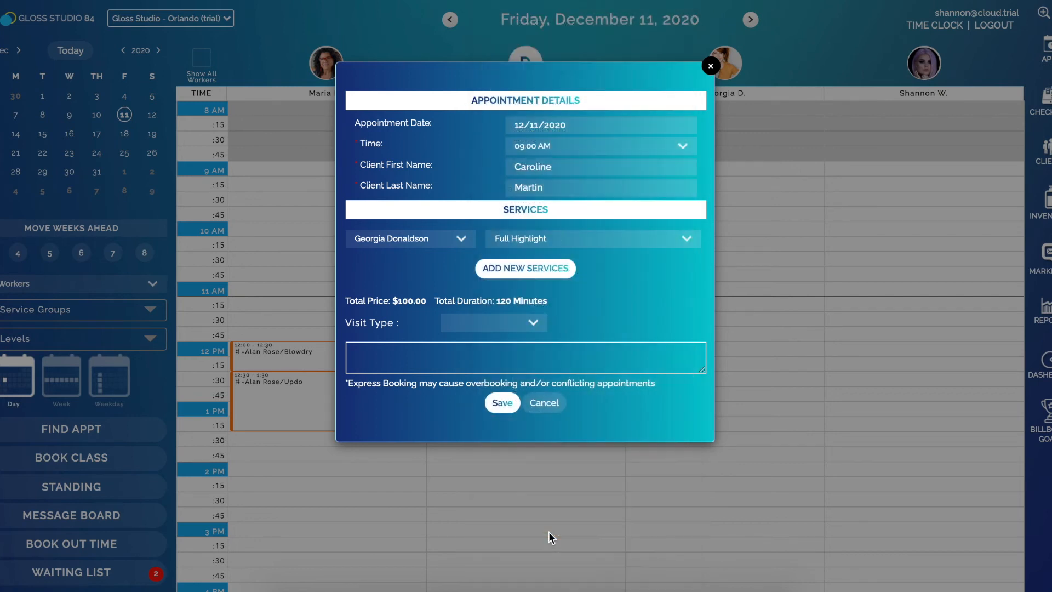
After the required-service warning, add Blowdry as a second service and save the appointment
click(508, 403)
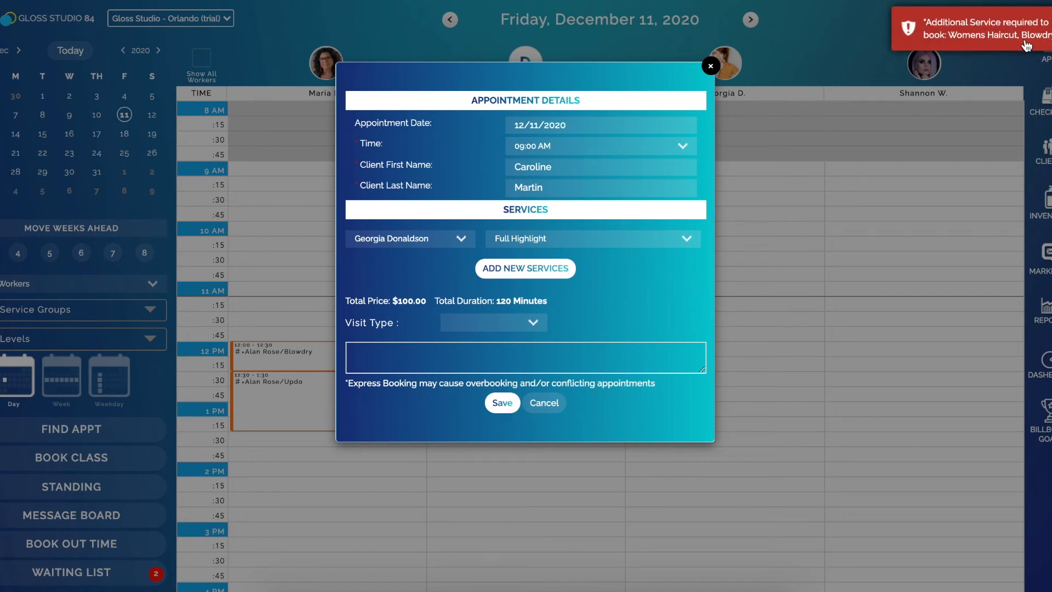
click(550, 269)
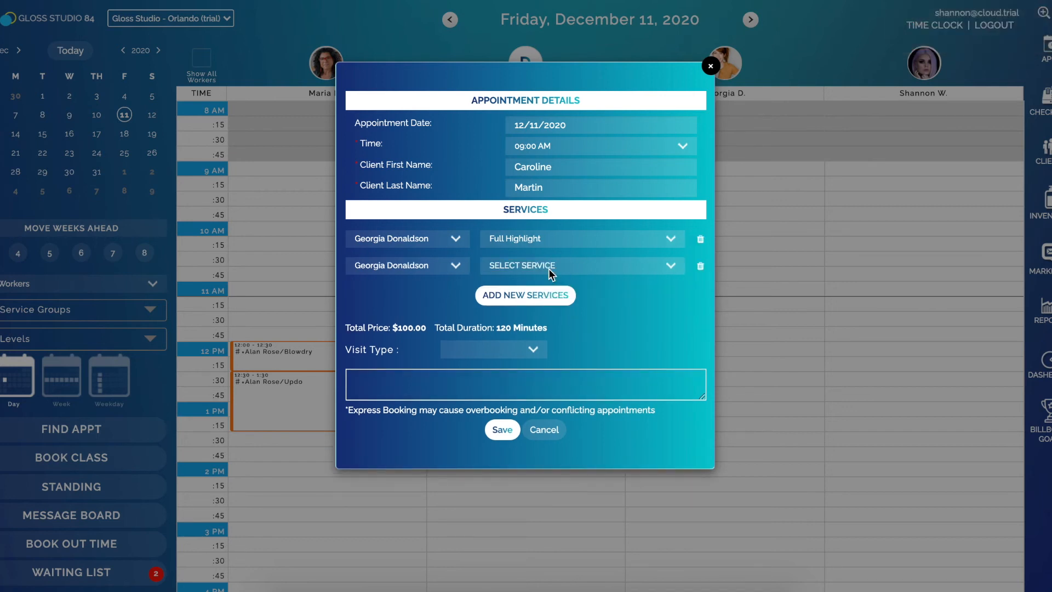
click(549, 267)
click(550, 322)
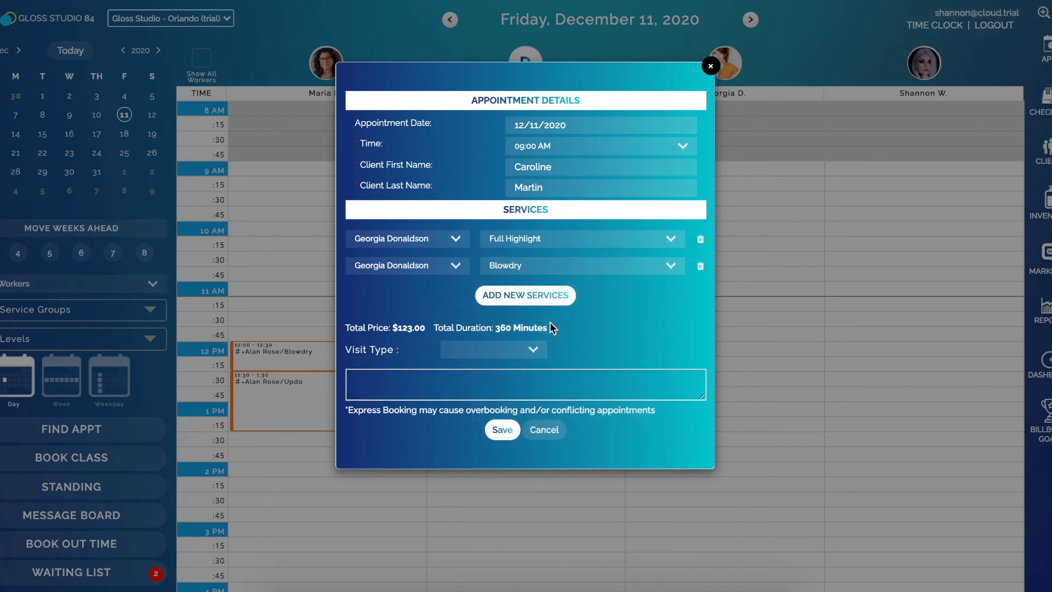
click(499, 432)
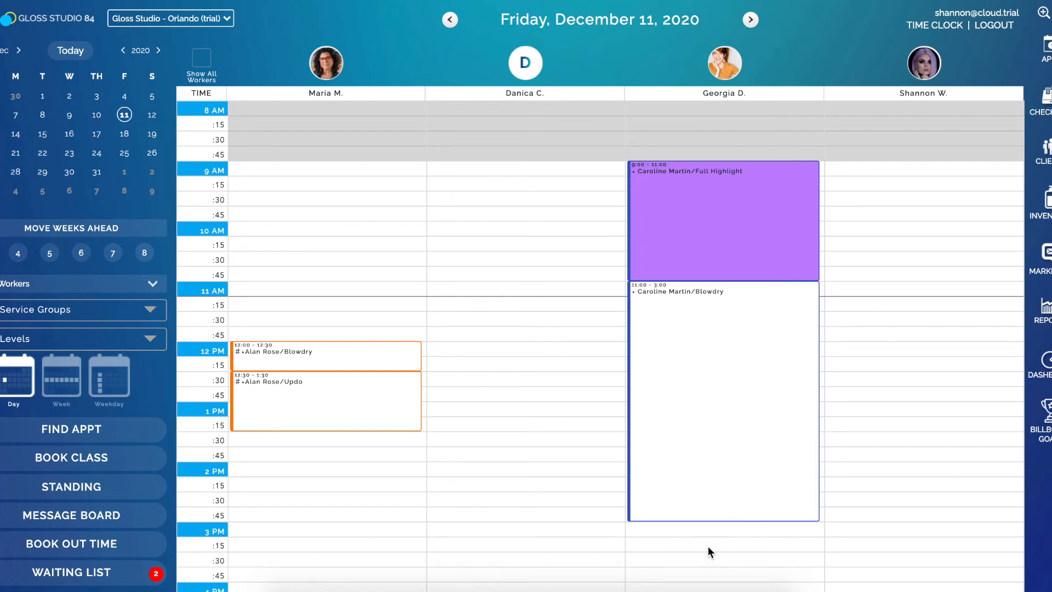
Shorten the Blowdry appointment so it ends at 11:30
drag(725, 515, 733, 309)
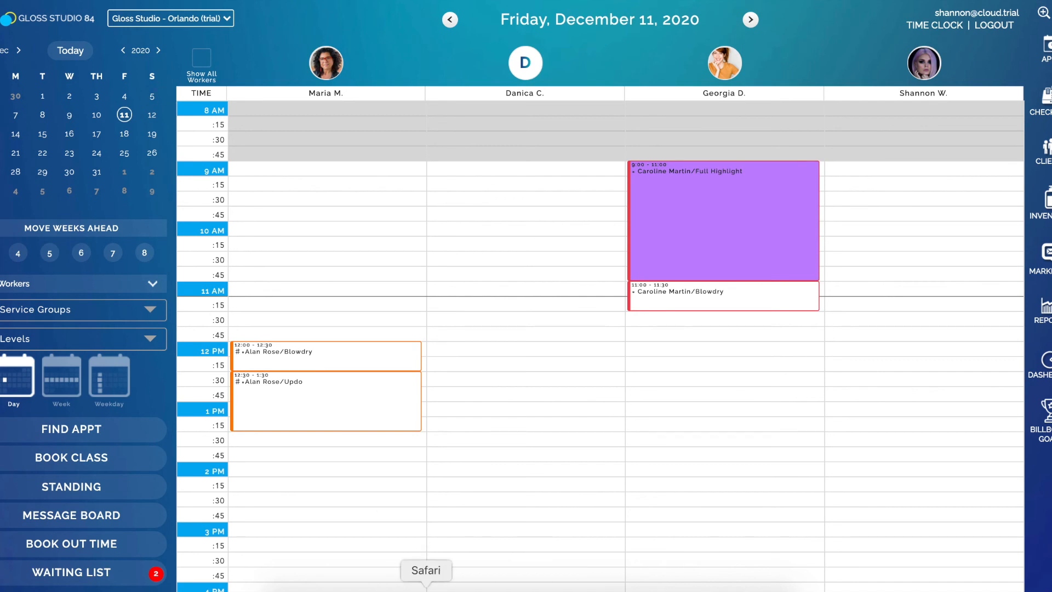
Log in to the online booking page with the account e-mail and password
click(411, 585)
click(468, 148)
key(Tab)
text(••••)
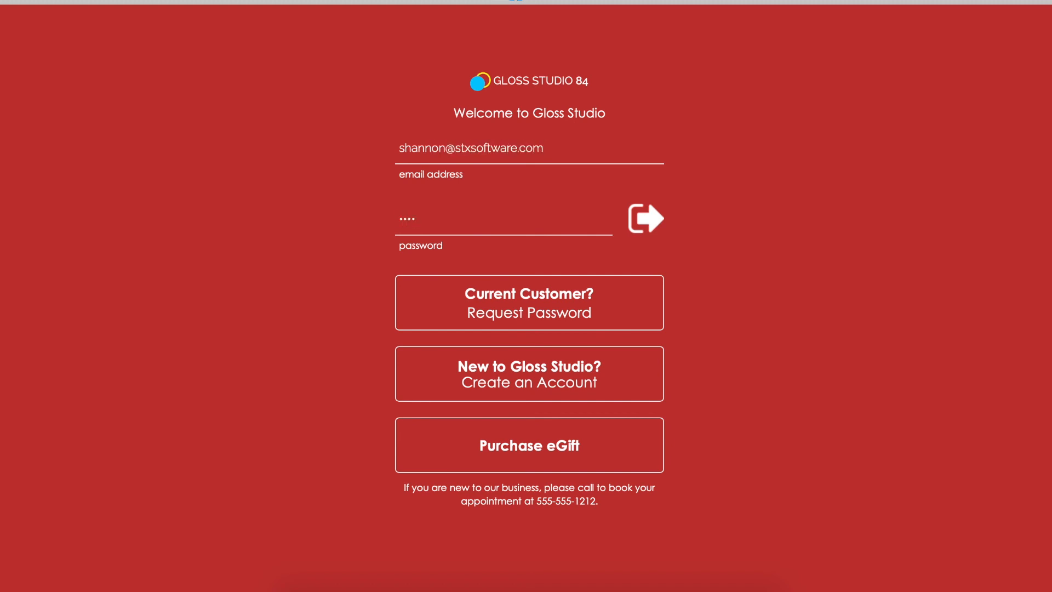
key(Return)
Select Full Highlight with the Womens Haircut add-on, assigning the same stylist to both services
click(522, 218)
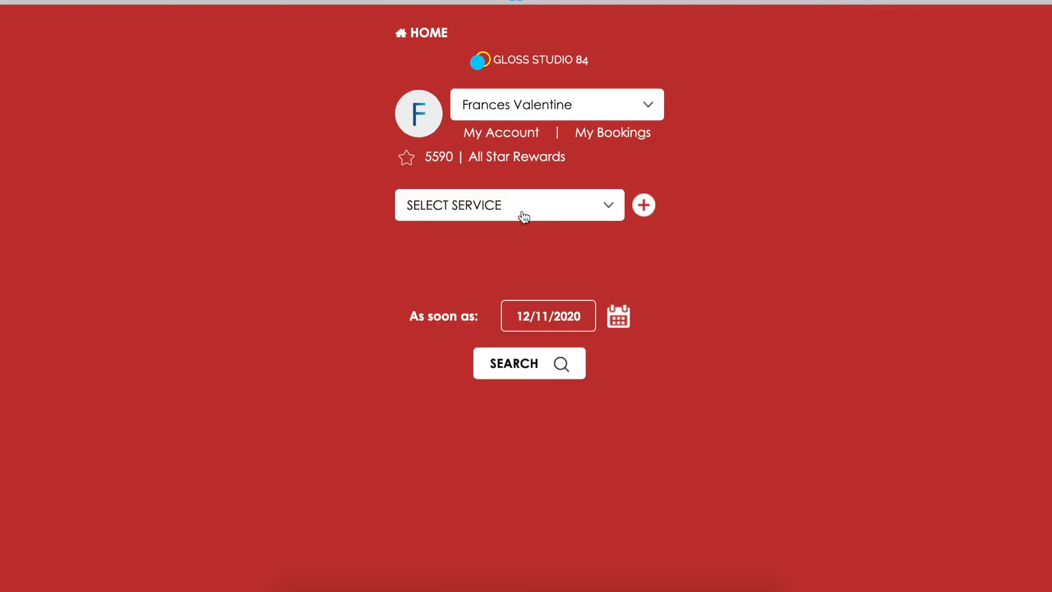
click(522, 214)
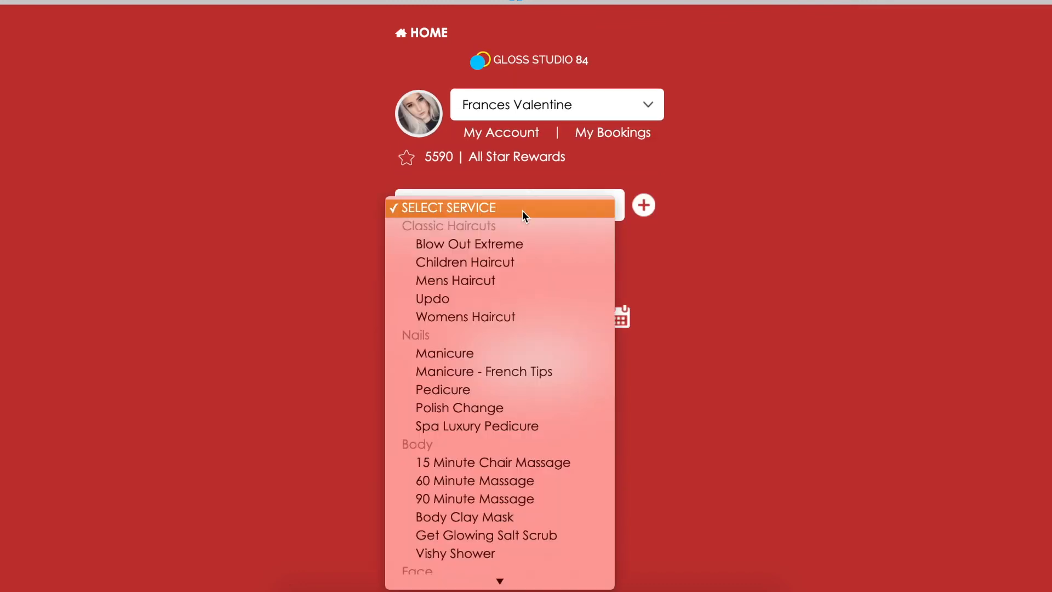
scroll(521, 392, down, 5)
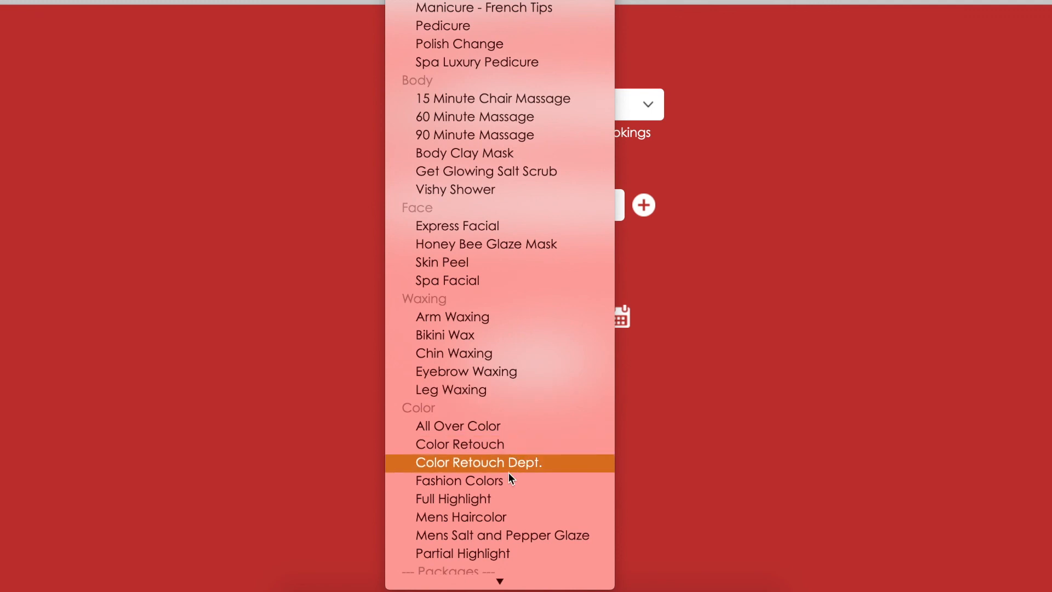
click(504, 493)
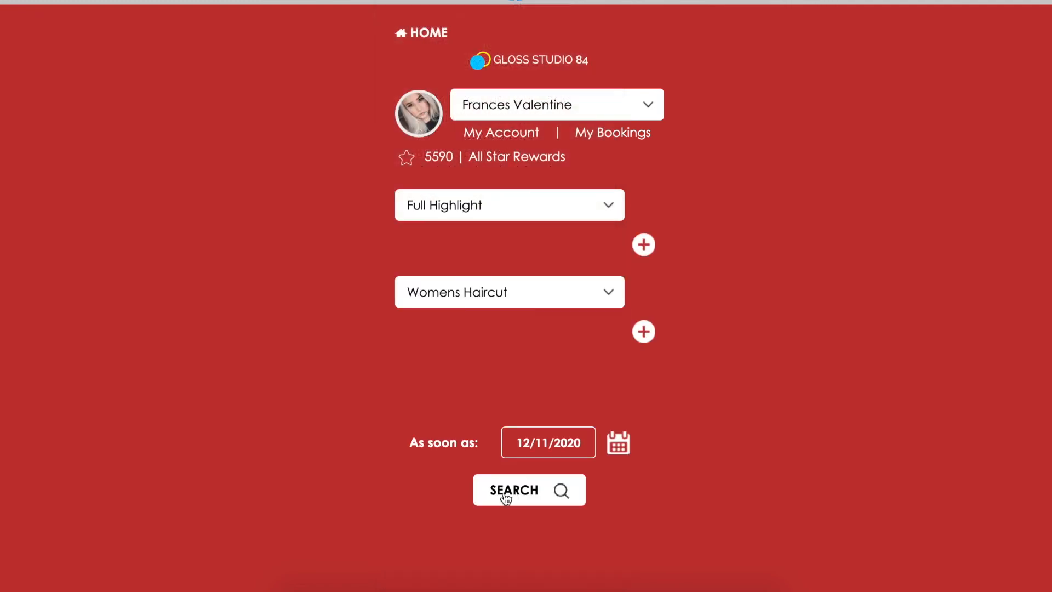
click(503, 293)
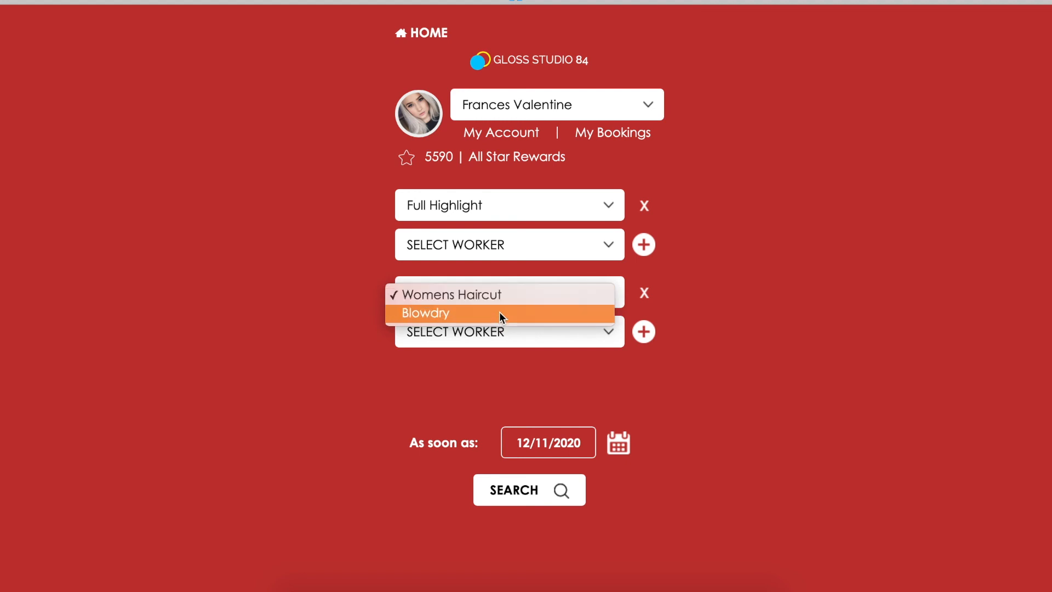
click(503, 299)
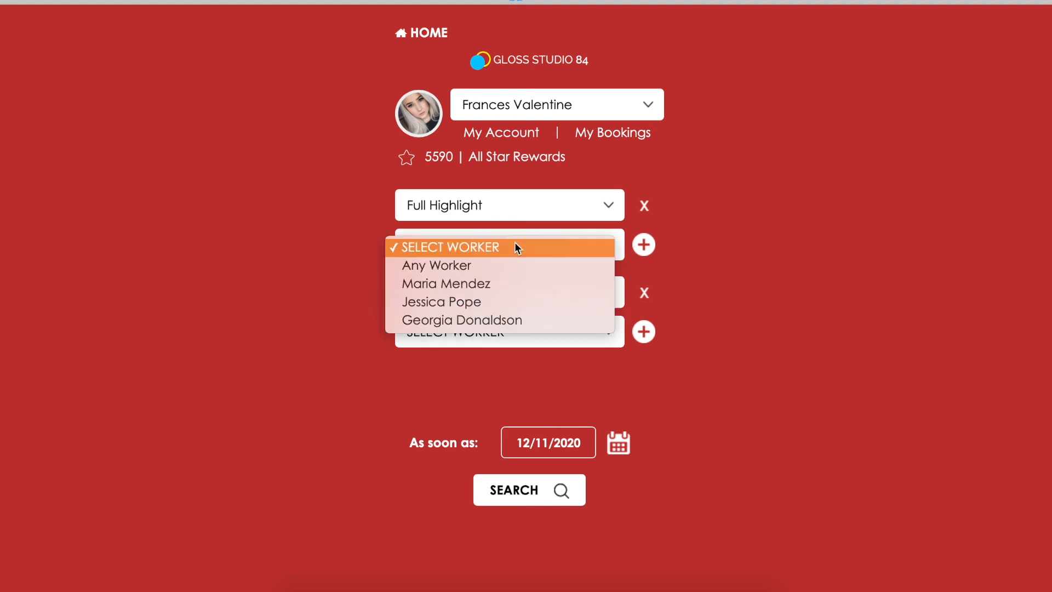
click(502, 281)
click(488, 325)
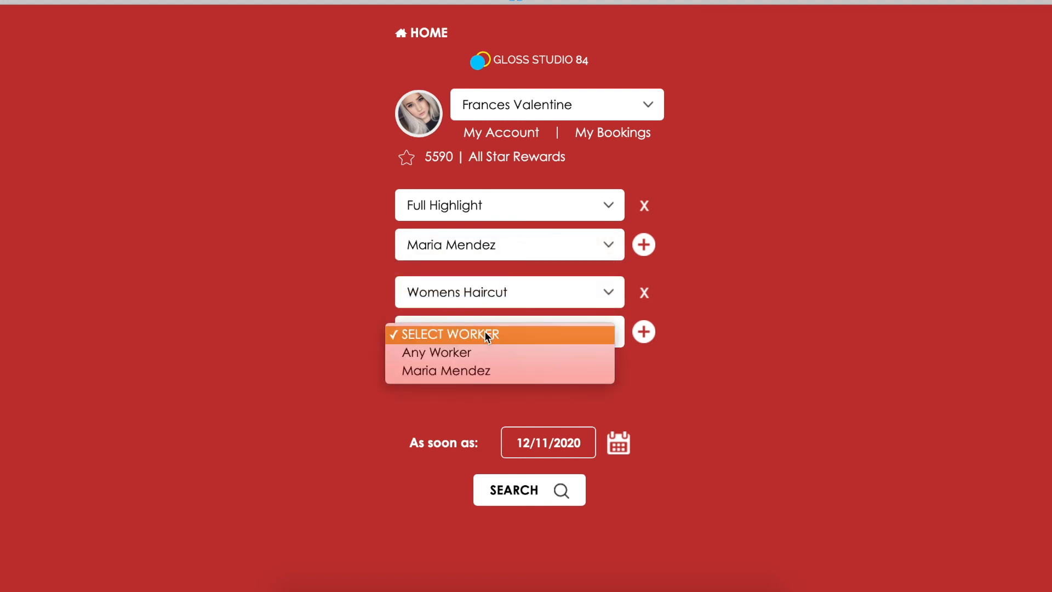
click(486, 368)
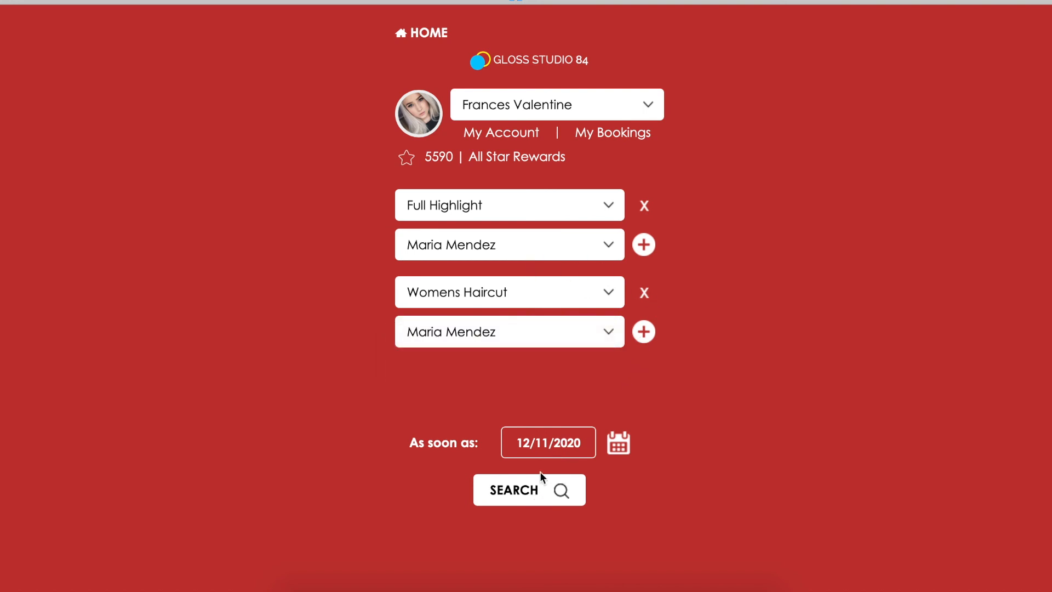
Search available times and book the 02:00 PM slot
click(543, 496)
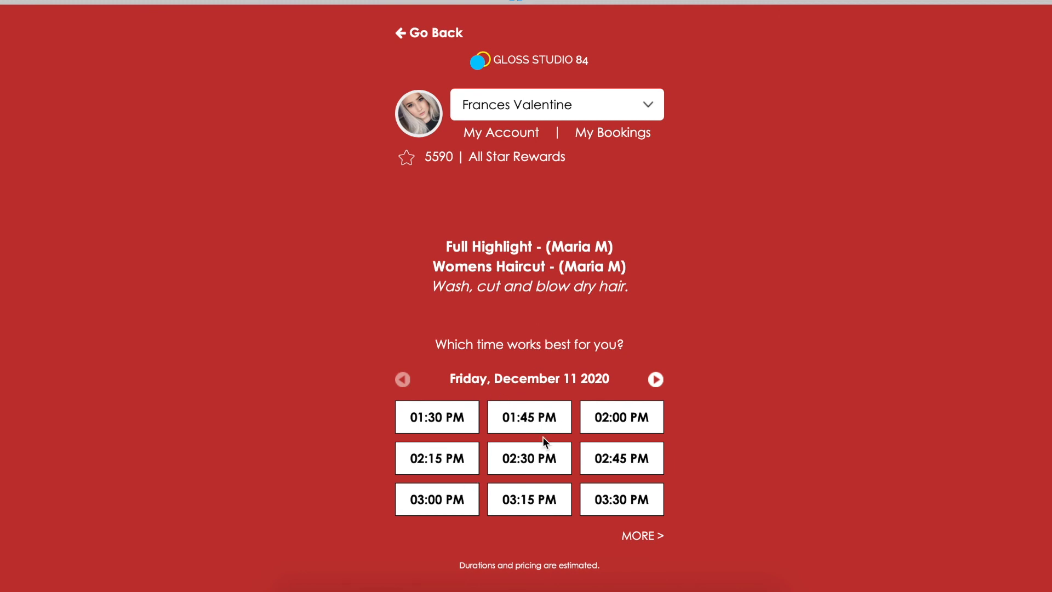
click(602, 420)
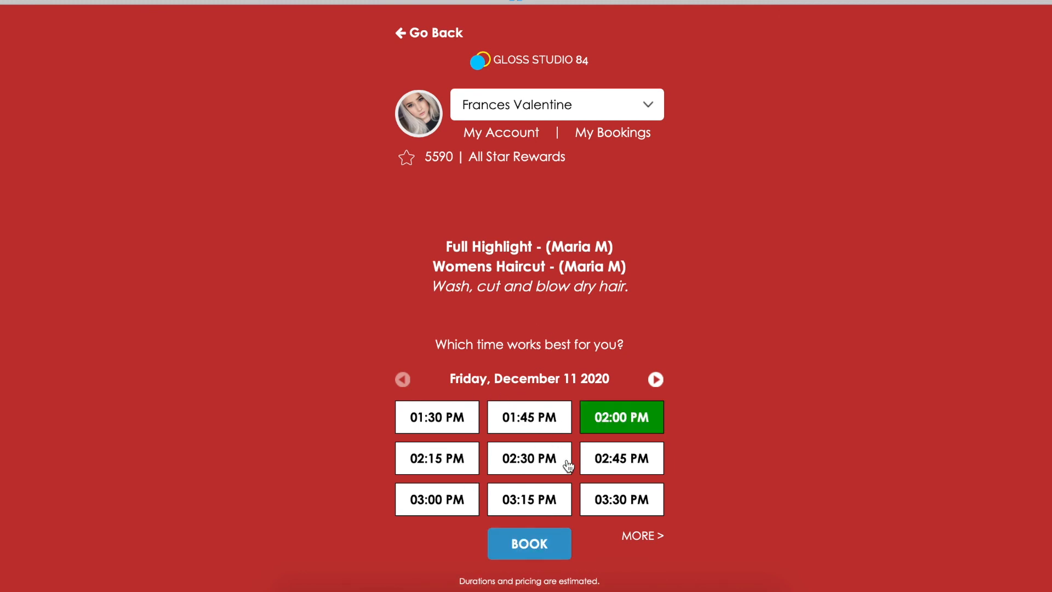
click(544, 545)
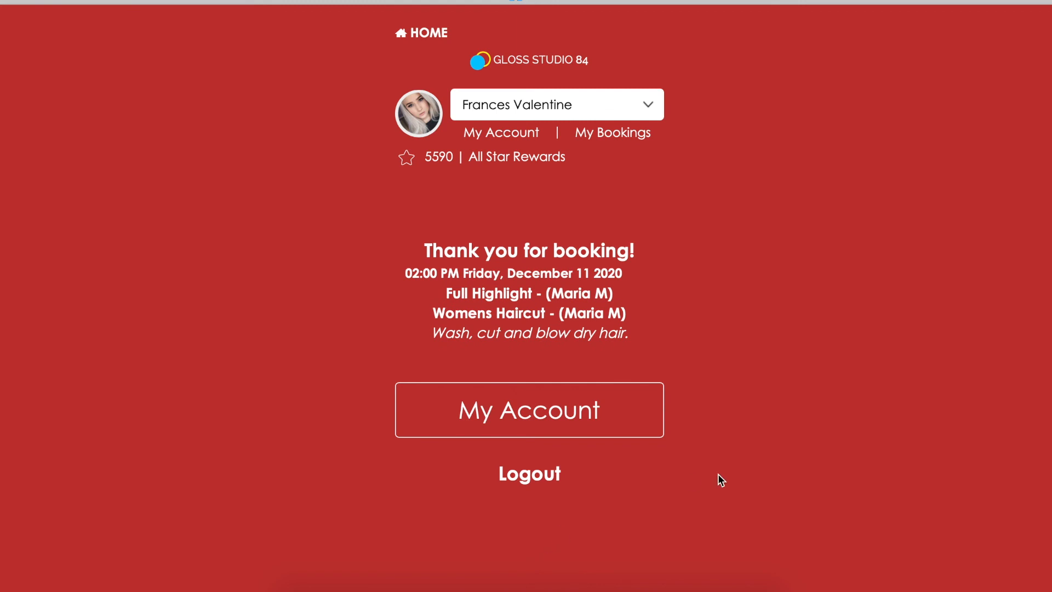